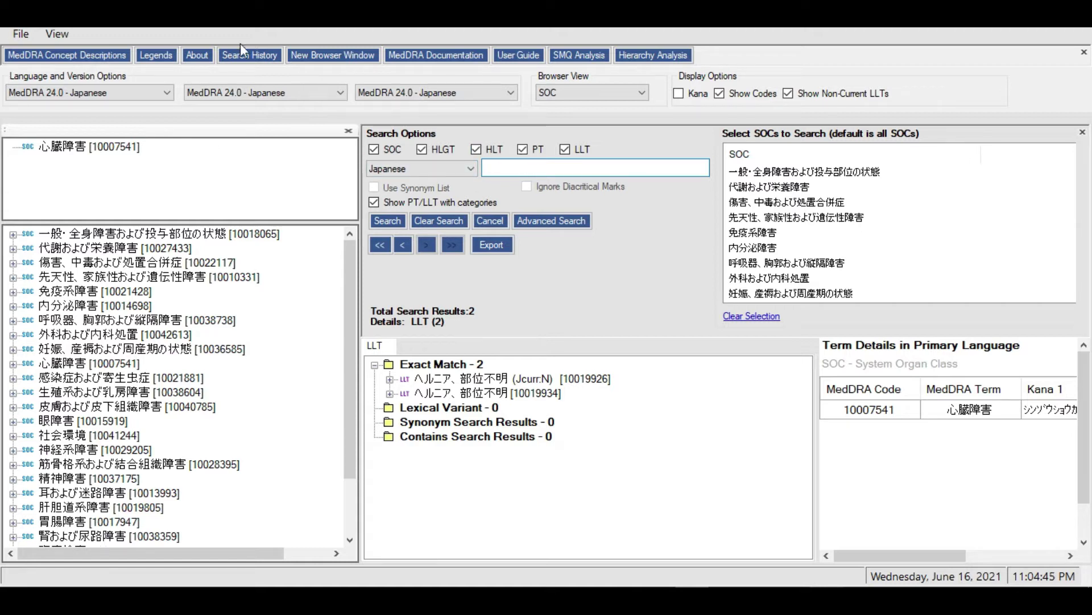
Search the Japanese MedDRA 24.0 terms for "ヘルニア、部位不明" and expand the non-current LLT match up to its SOC
{"action": "type", "text": "ヘルニア、部位不明"}
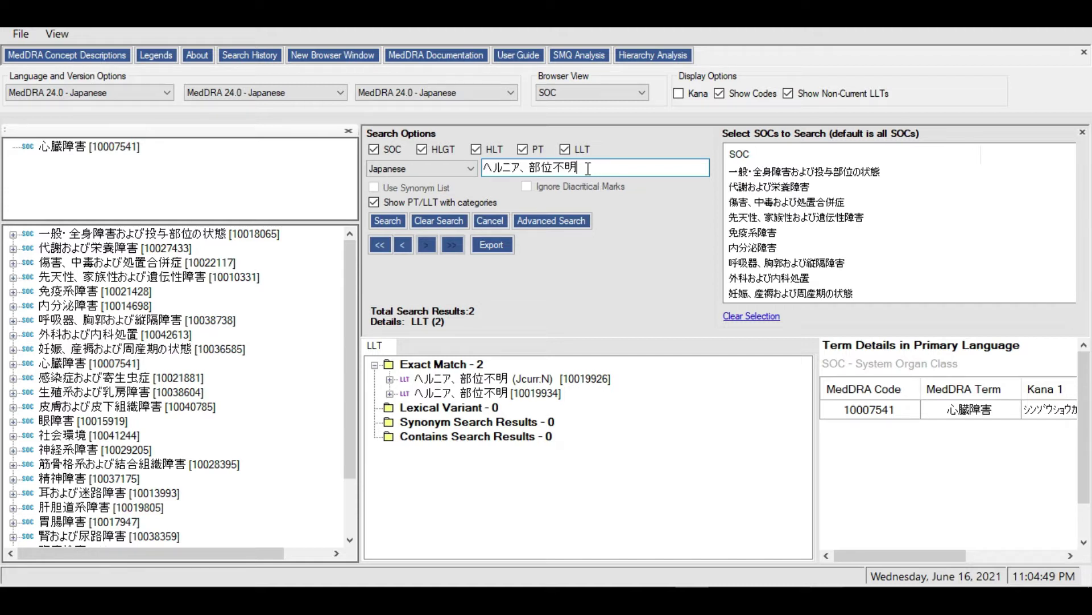
{"action": "left_click", "coordinate": [380, 222]}
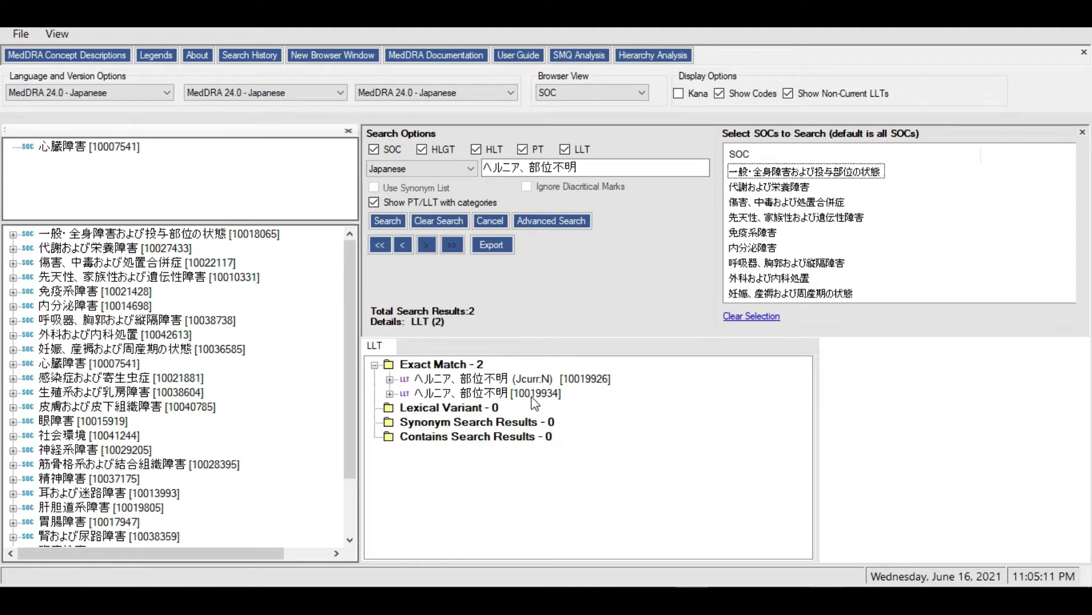
{"action": "left_click", "coordinate": [390, 380]}
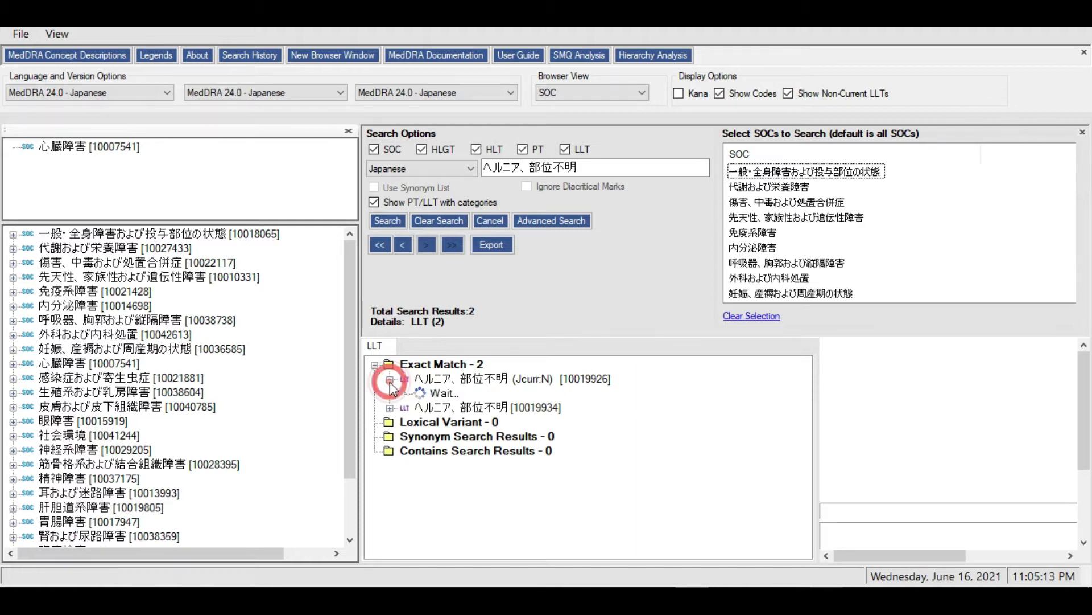
{"action": "left_click", "coordinate": [405, 393]}
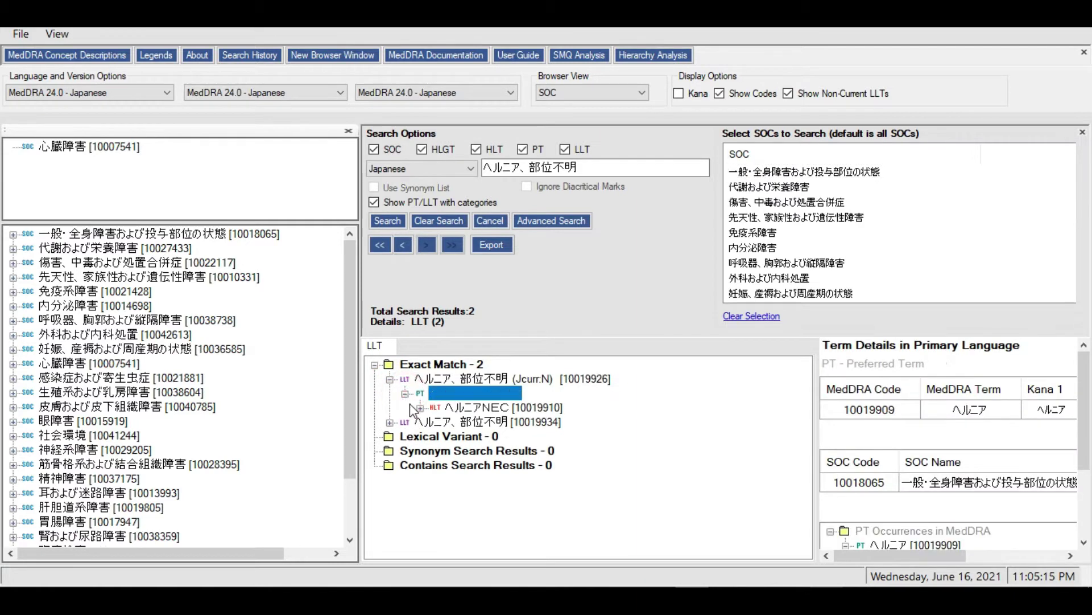
{"action": "left_click", "coordinate": [420, 407]}
{"action": "left_click", "coordinate": [436, 421]}
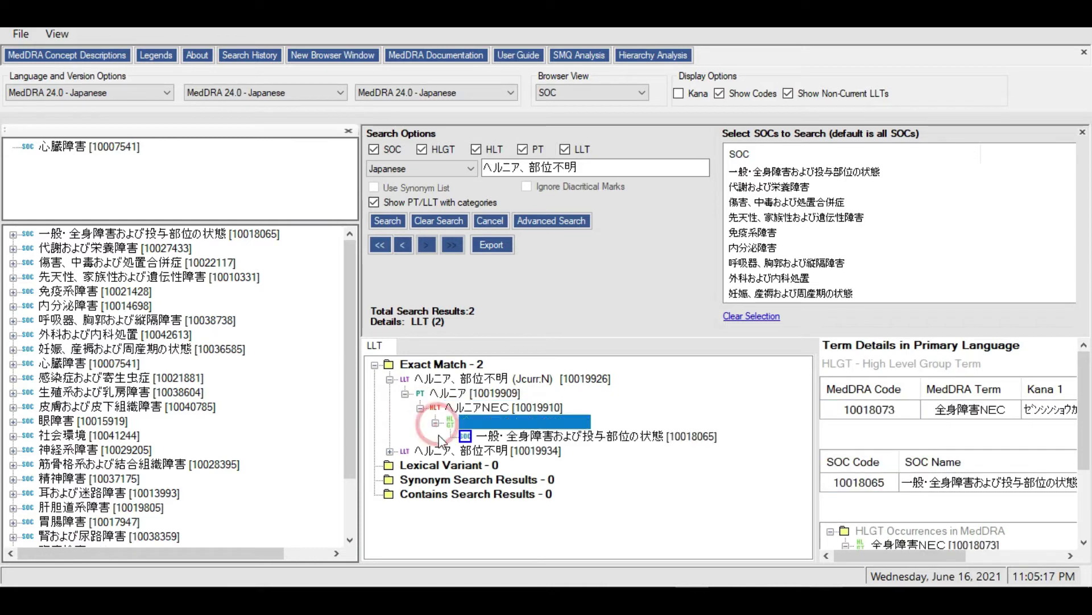
Expand the hierarchy of the current LLT ヘルニア、部位不明 [10019934] from its PT up to the SOC
{"action": "left_click", "coordinate": [390, 450]}
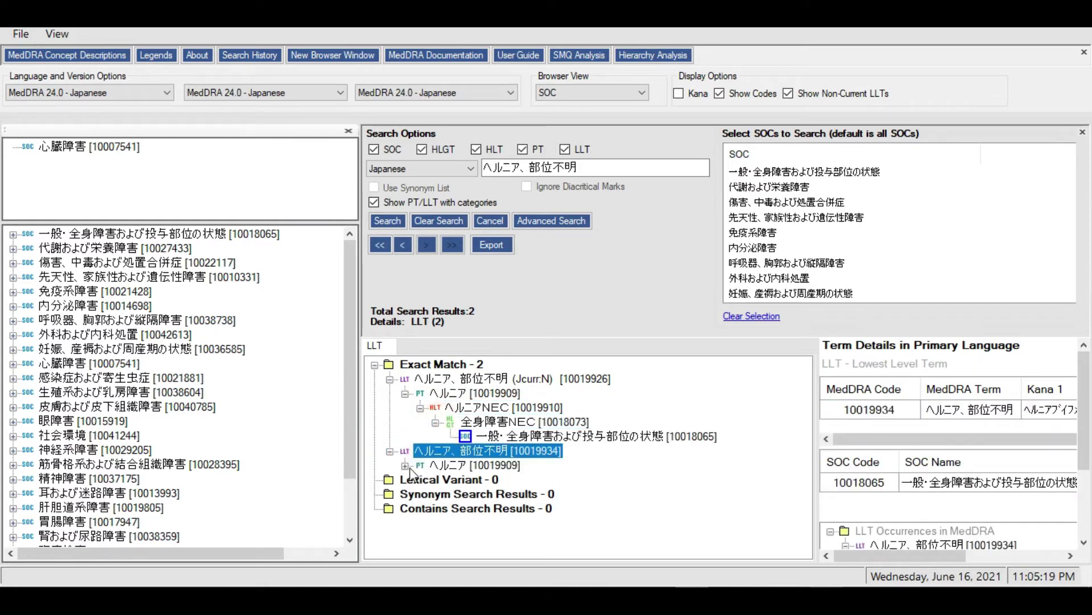
{"action": "left_click", "coordinate": [405, 465]}
{"action": "left_click", "coordinate": [420, 479]}
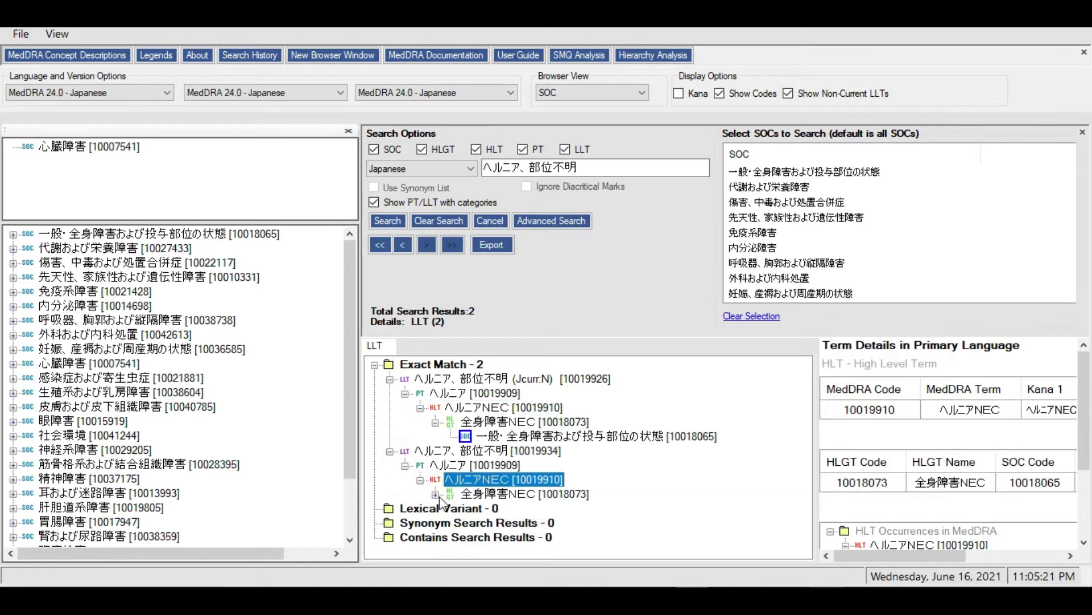
{"action": "left_click", "coordinate": [435, 493]}
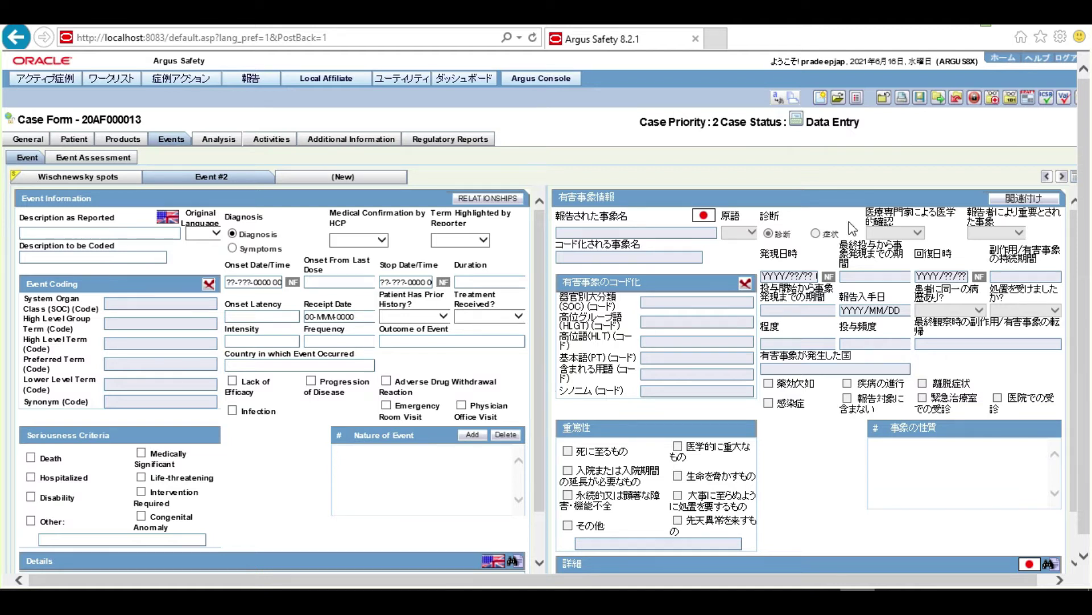
{"action": "left_click", "coordinate": [791, 98]}
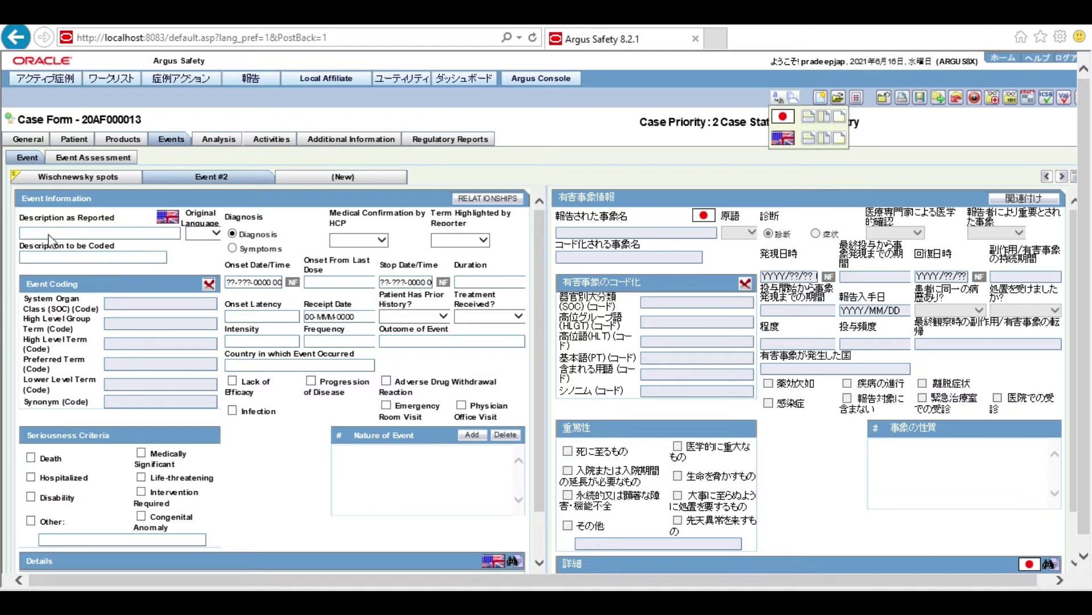
{"action": "left_click", "coordinate": [654, 232]}
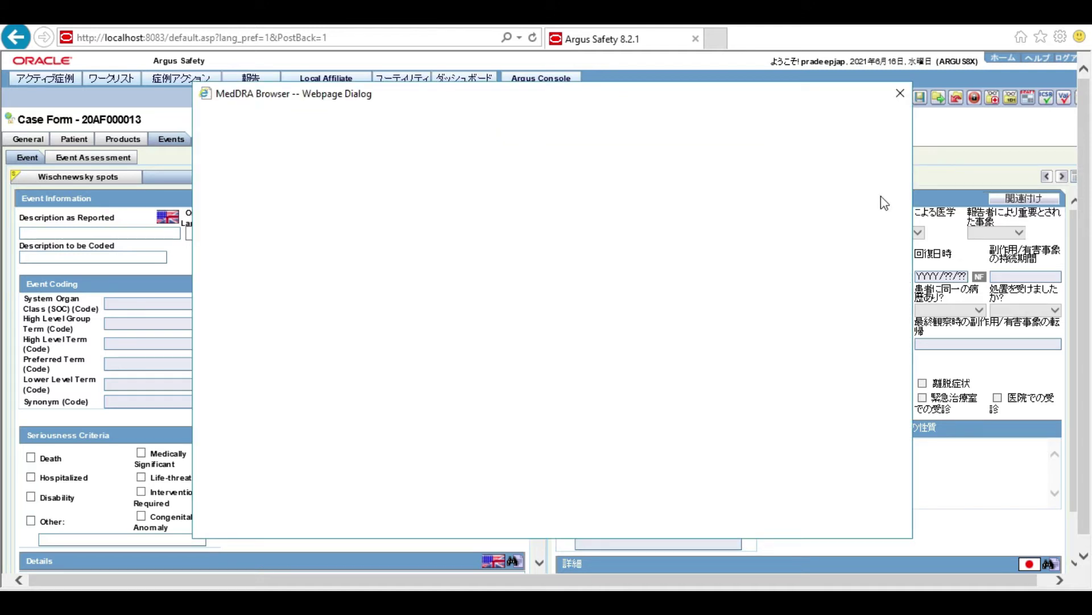
{"action": "left_click", "coordinate": [901, 93]}
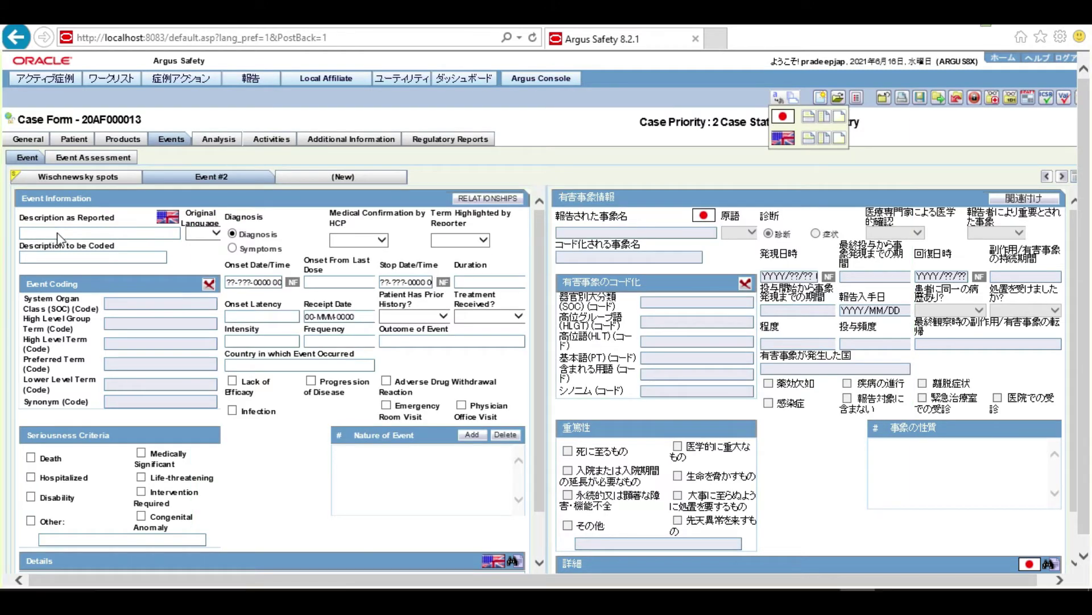
Enter "hernia unspecified site" as the second event's reported description, auto-code it, check its LLT code and save the case
{"action": "type", "text": "hernia unspec"}
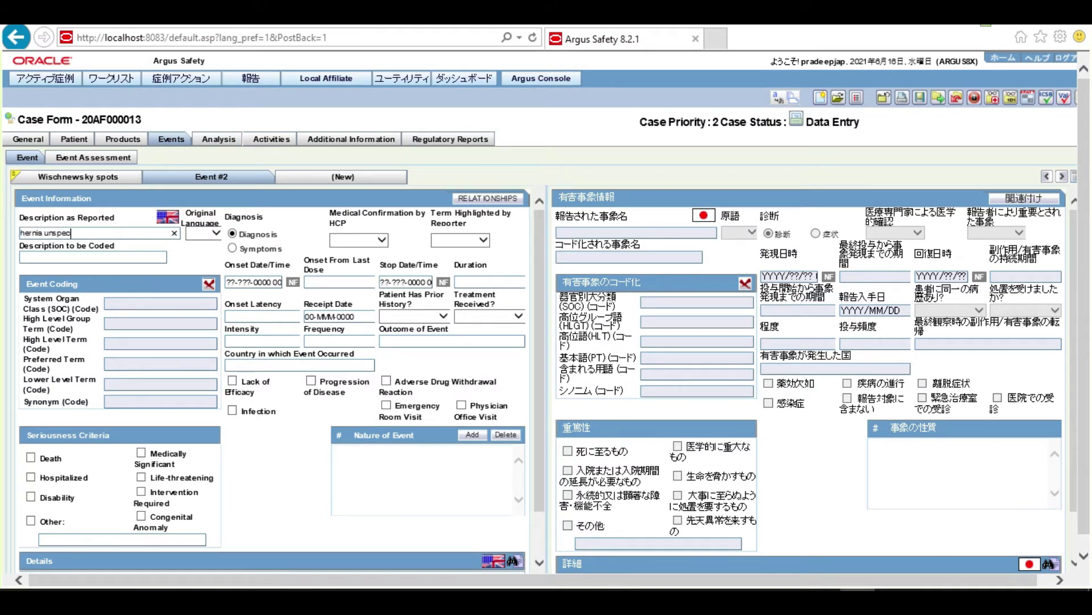
{"action": "type", "text": "ified site"}
{"action": "key", "text": "Tab"}
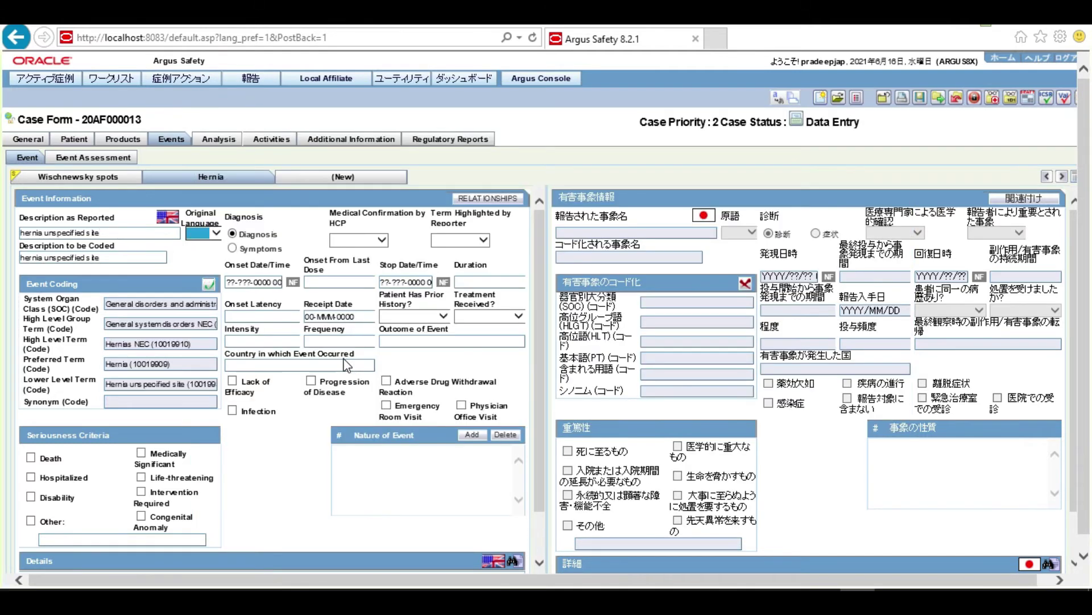
{"action": "left_click_drag", "start_coordinate": [127, 384], "coordinate": [221, 385]}
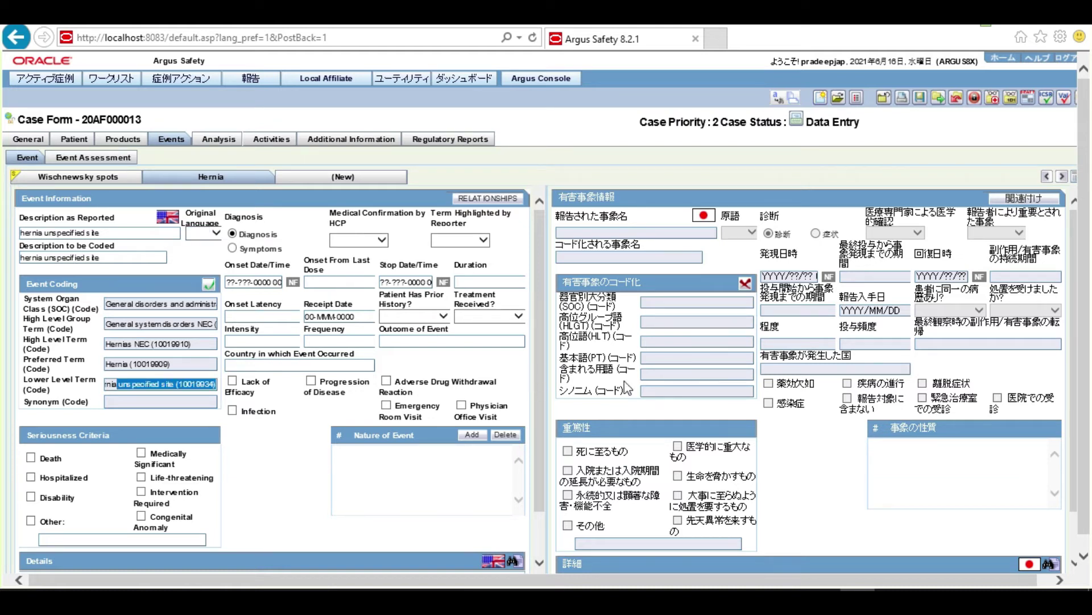
{"action": "left_click", "coordinate": [921, 100]}
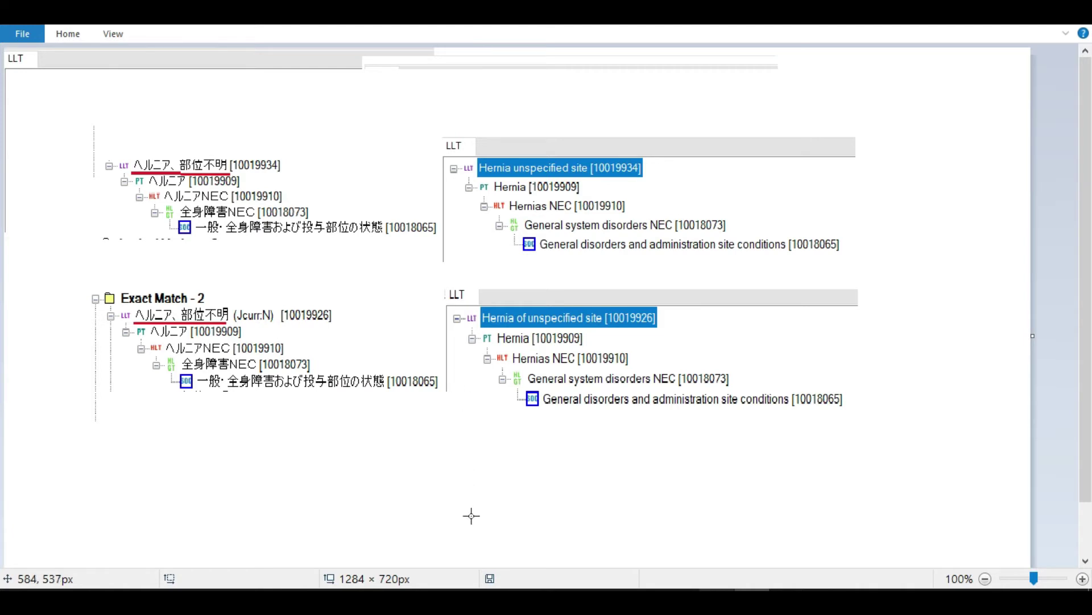
{"action": "left_click", "coordinate": [857, 595]}
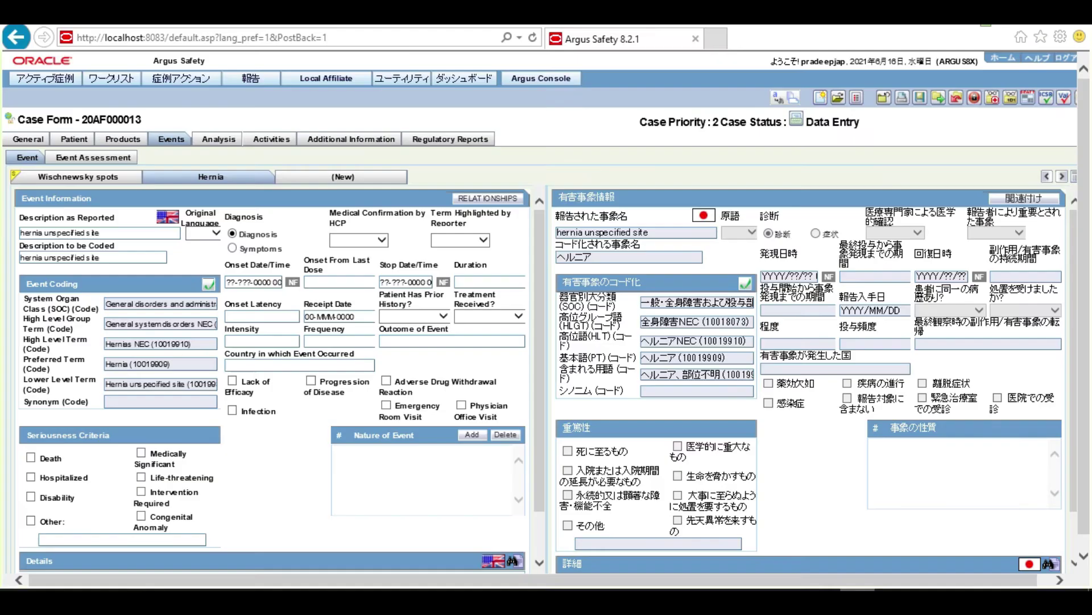
Add a third event described as "hernia of unspecified site", auto-code it, check its LLT code and save the case
{"action": "left_click", "coordinate": [352, 178]}
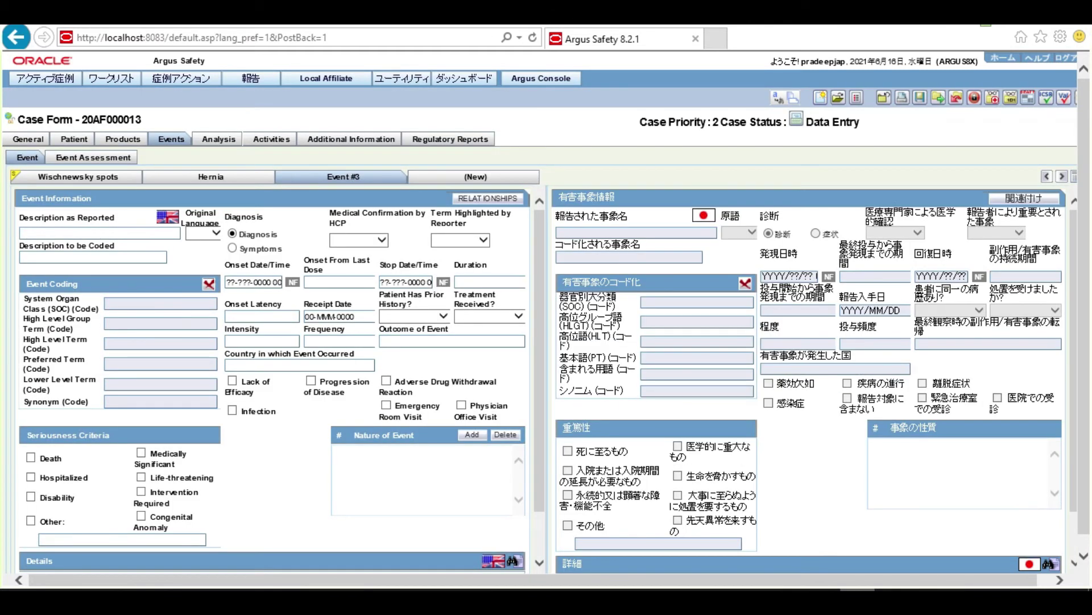
{"action": "type", "text": "hernia of unspecified site"}
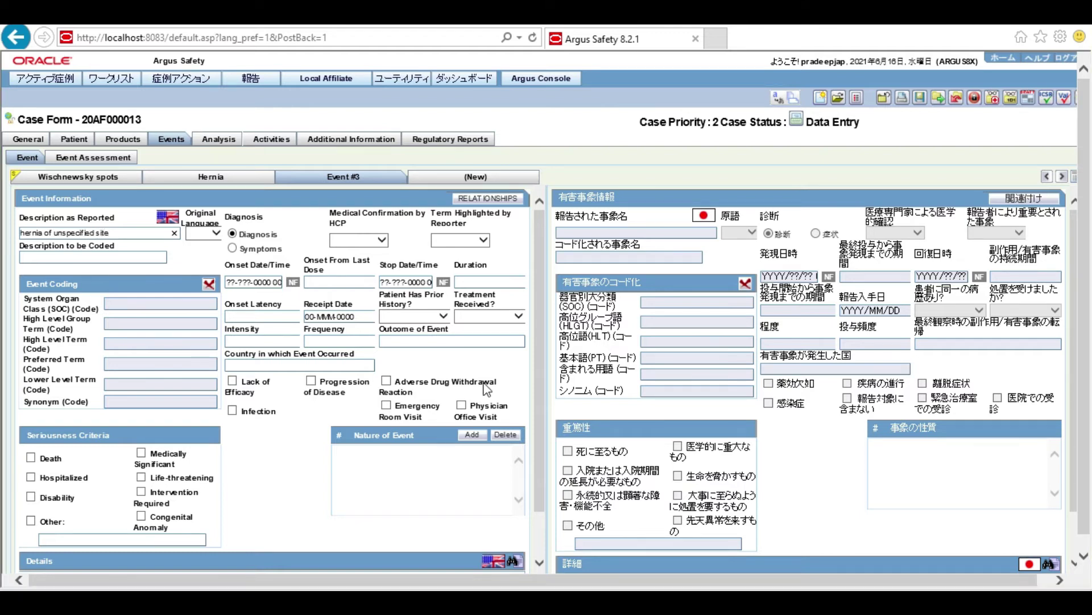
{"action": "key", "text": "Tab"}
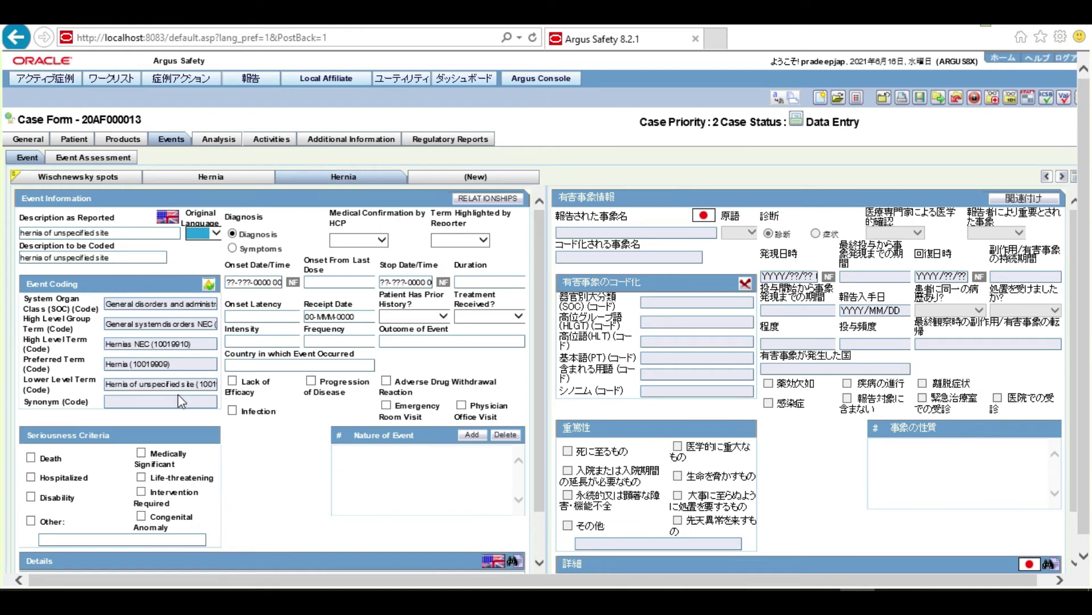
{"action": "left_click_drag", "start_coordinate": [134, 384], "coordinate": [187, 390]}
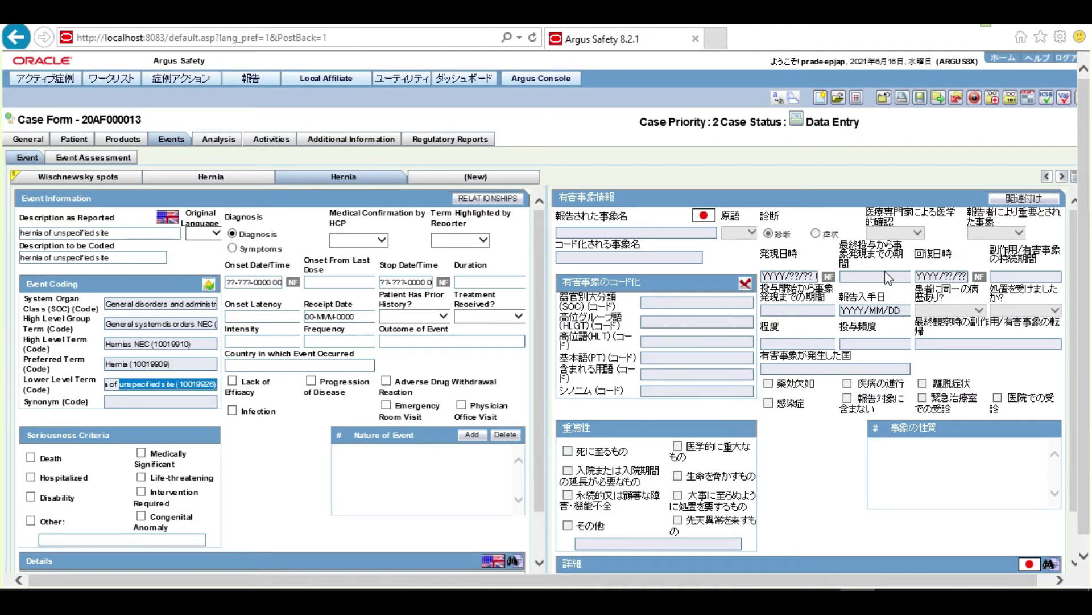
{"action": "left_click", "coordinate": [920, 98]}
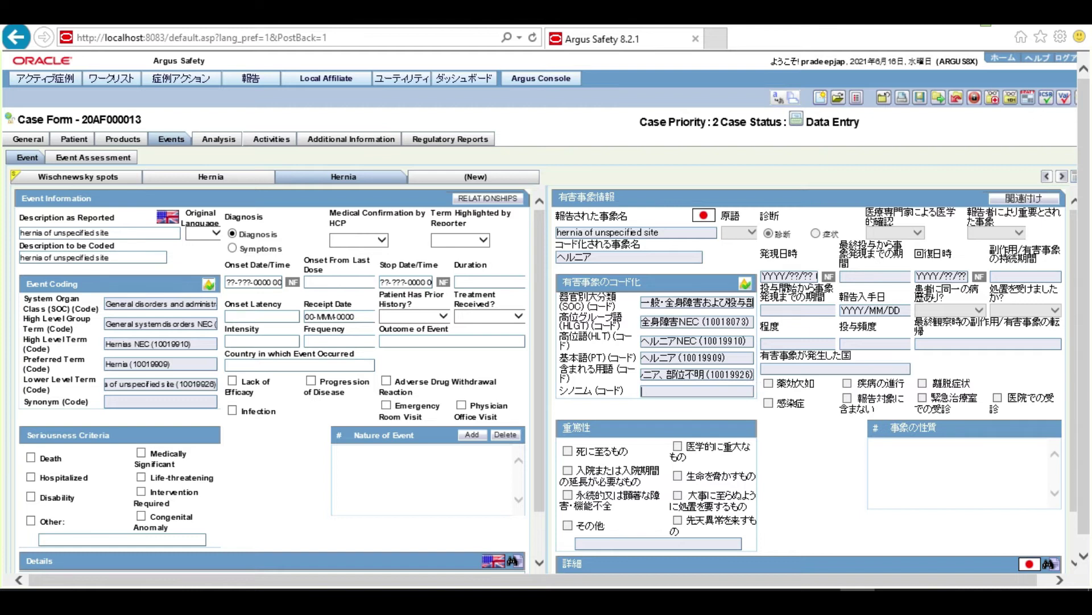
Compare the English and Japanese LLT entries of the third event, including the marker before the Japanese term
{"action": "double_click", "coordinate": [196, 384]}
{"action": "double_click", "coordinate": [663, 374]}
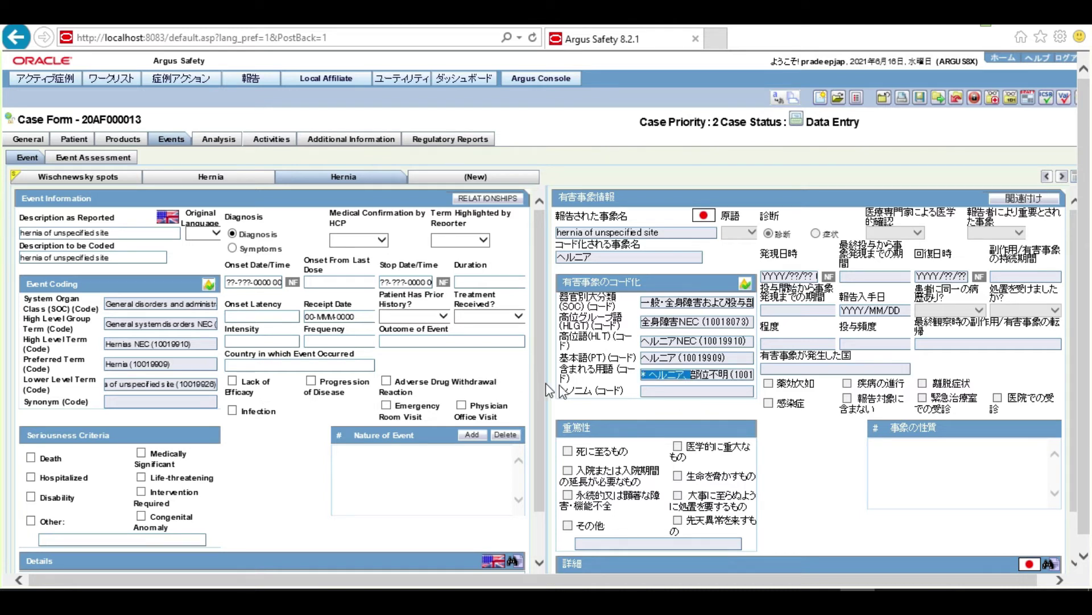
{"action": "left_click", "coordinate": [646, 375]}
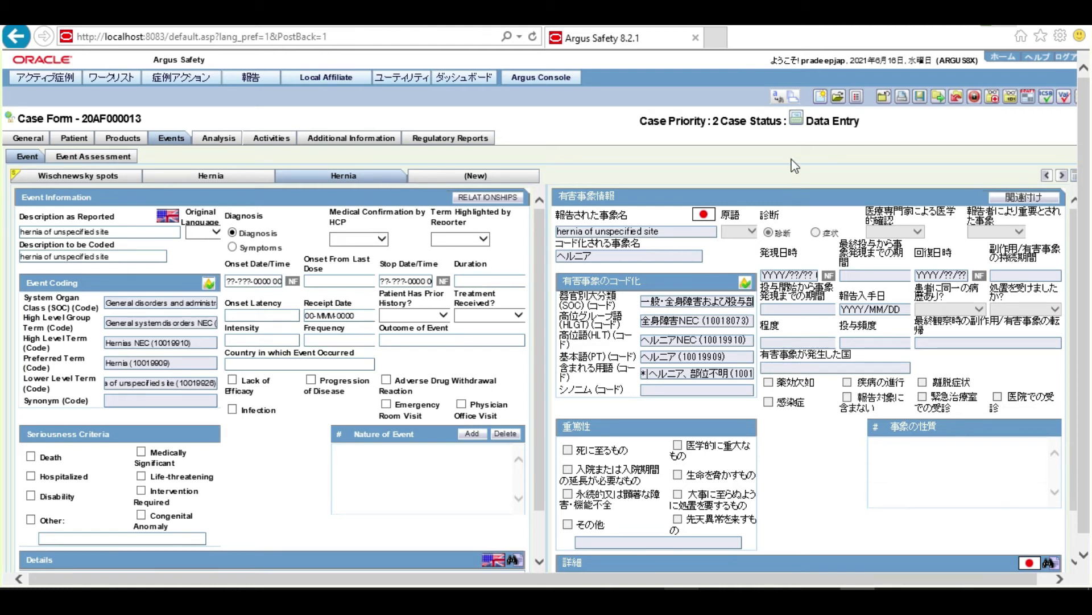
Switch the case form to the side-by-side view with Japanese as the editable language and add a fourth event
{"action": "left_click", "coordinate": [789, 103]}
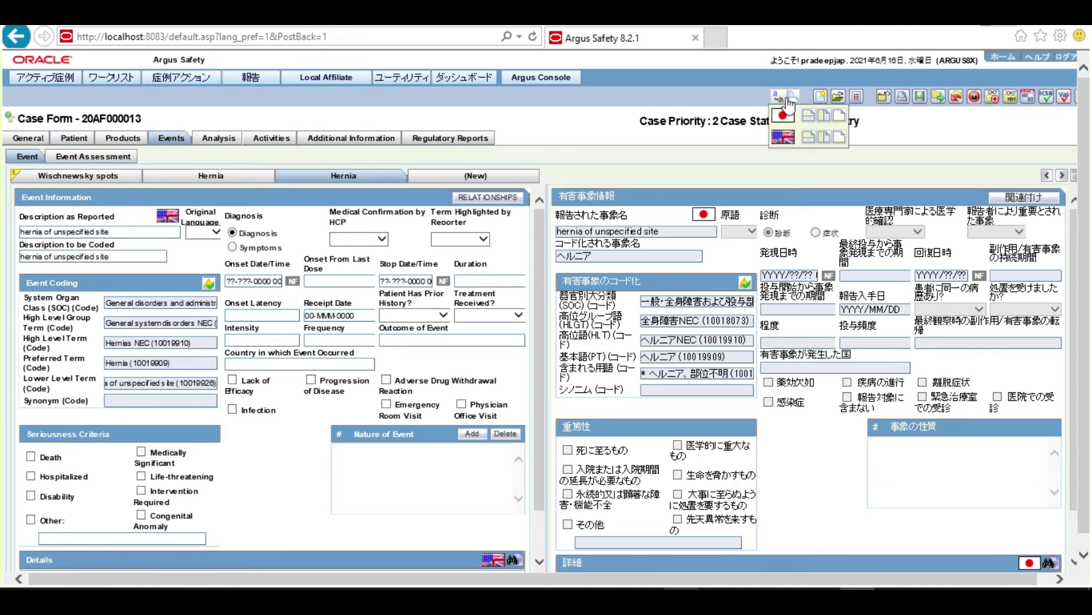
{"action": "left_click", "coordinate": [824, 115]}
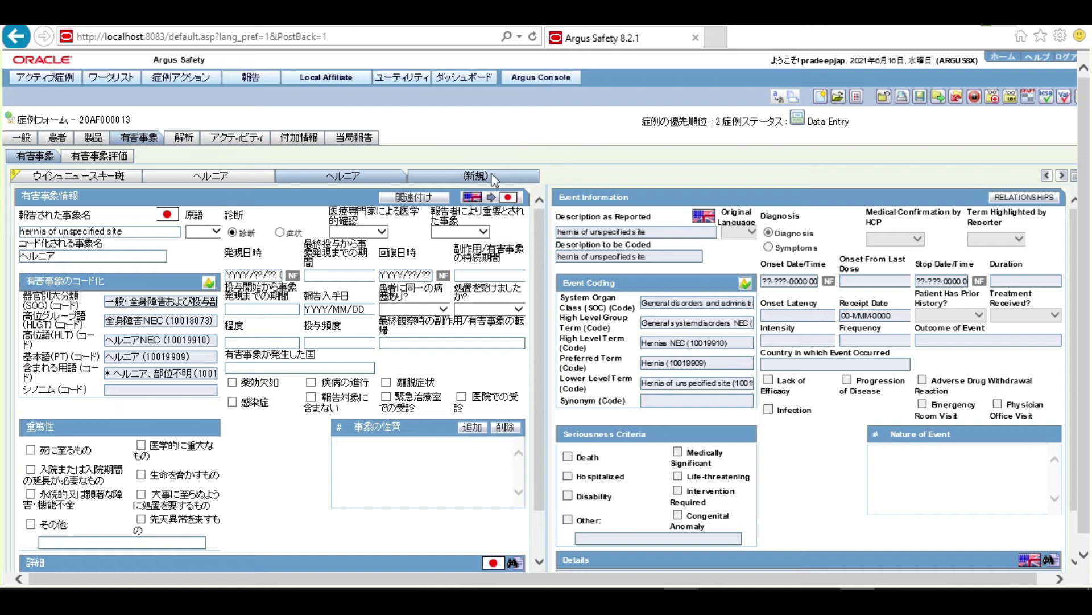
{"action": "left_click", "coordinate": [493, 178]}
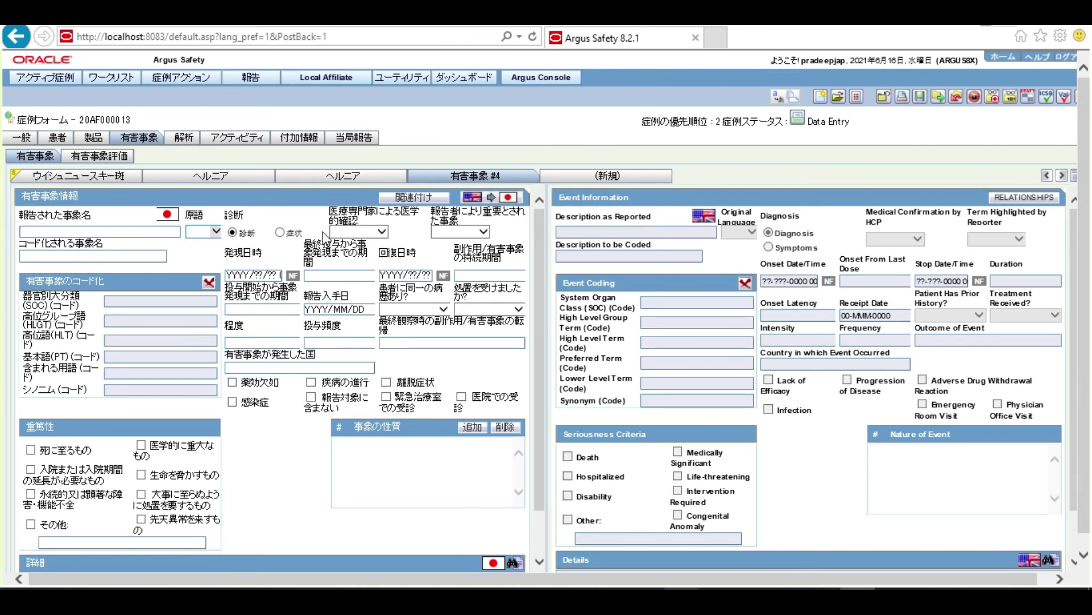
Open the MedDRA browser for the new event, search the LLT level for "ヘルニア、部位不明" and display the matching term's hierarchy
{"action": "key", "text": "Tab"}
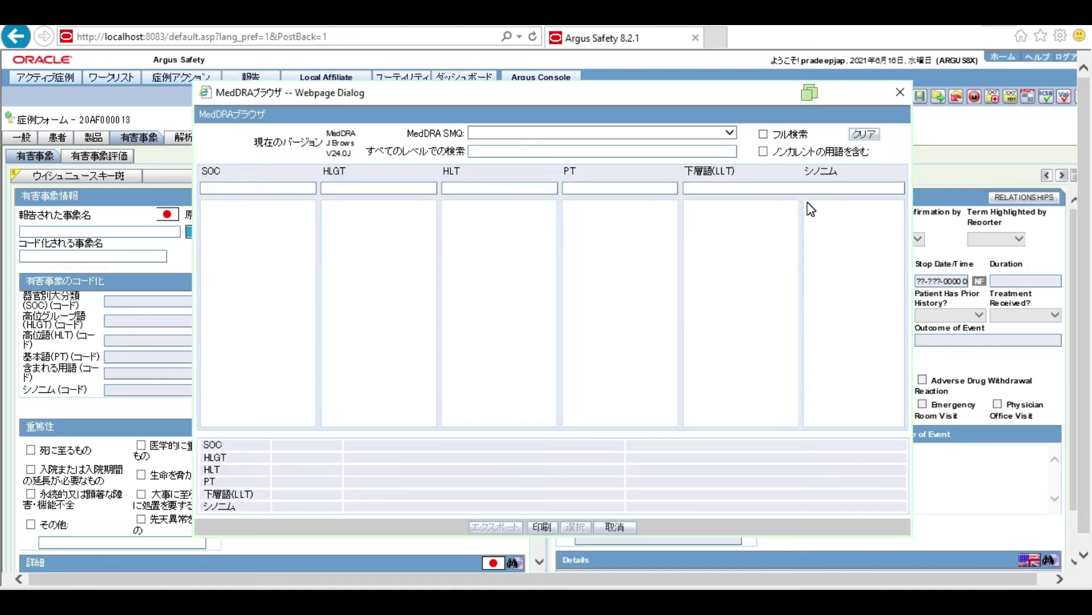
{"action": "type", "text": "ヘルニア、部位不明"}
{"action": "key", "text": "Return"}
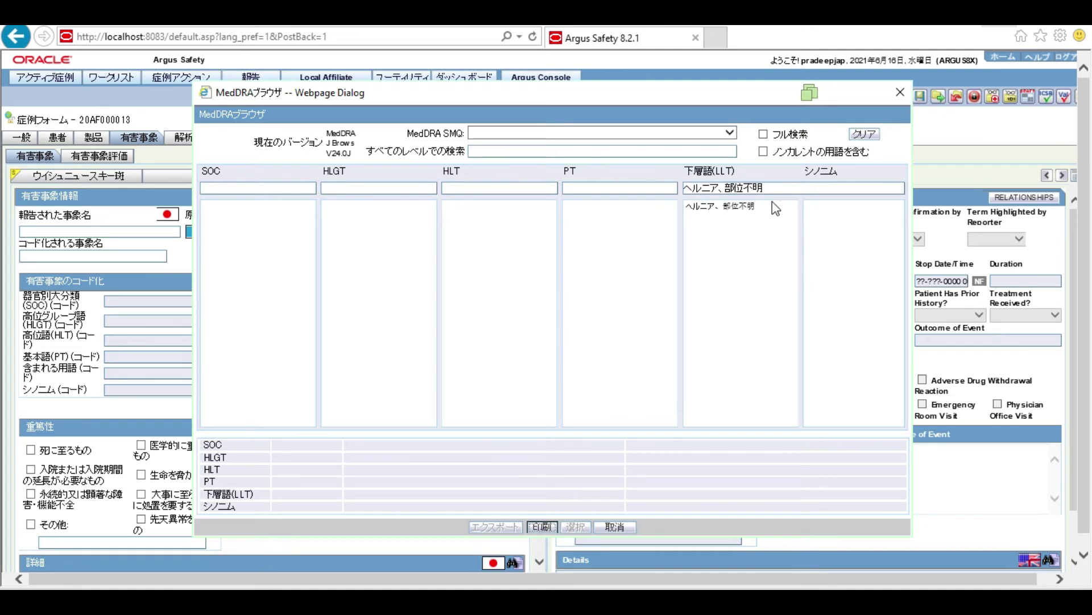
{"action": "left_click", "coordinate": [740, 208]}
{"action": "left_click", "coordinate": [740, 208]}
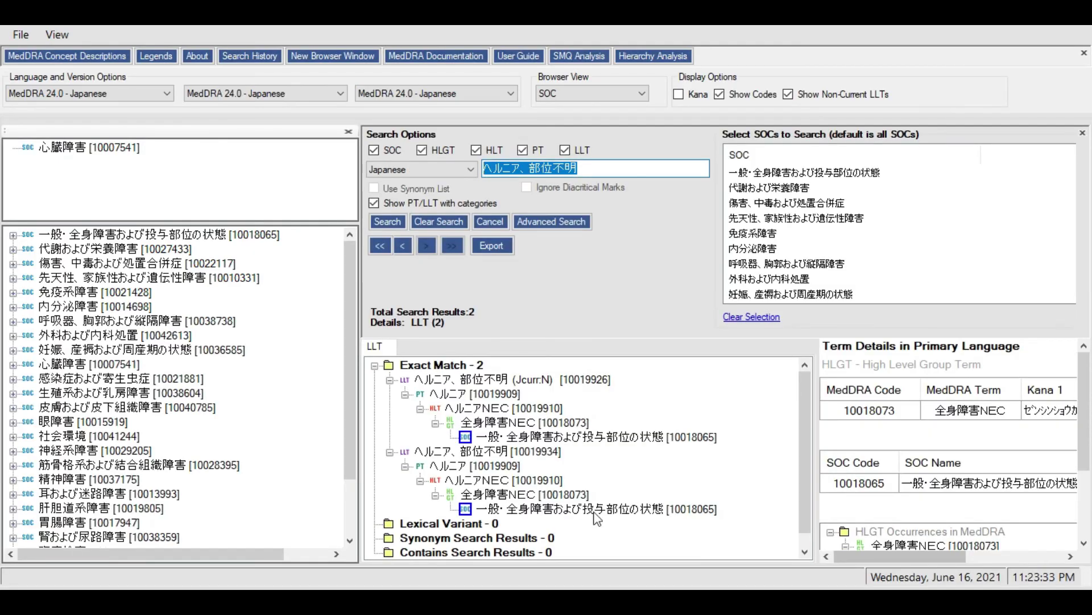
In the MedDRA desktop browser, collapse both ヘルニア、部位不明 matches and show the details of the current term [10019934]
{"action": "left_click", "coordinate": [390, 379]}
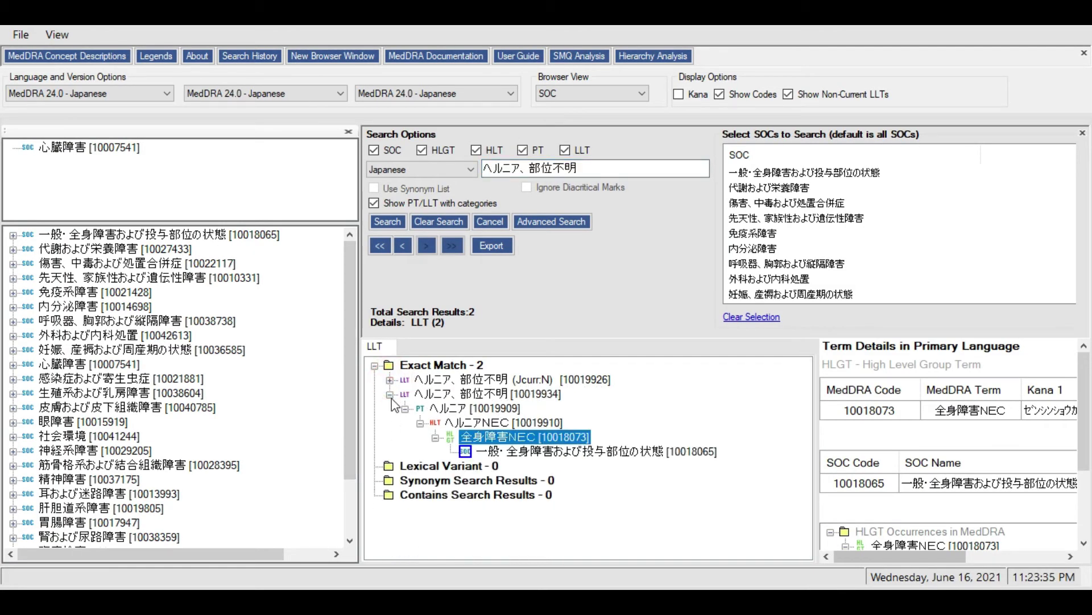
{"action": "left_click", "coordinate": [390, 394]}
{"action": "left_click", "coordinate": [403, 394]}
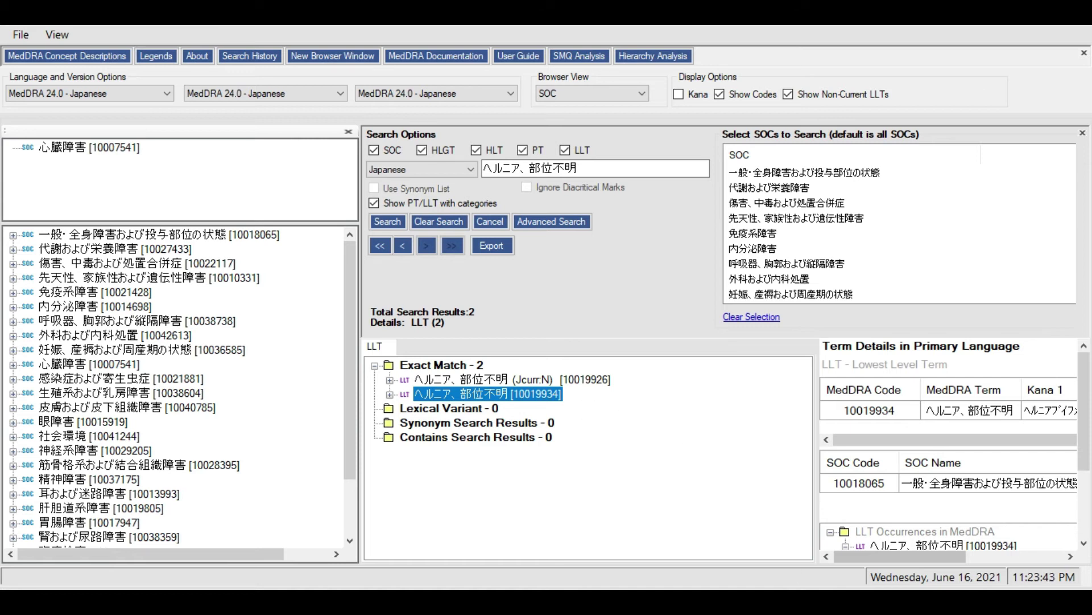
Back in Argus Safety, include non-current terms in the LLT search and inspect the hierarchies of both ヘルニア、部位不明 terms
{"action": "left_click", "coordinate": [860, 597]}
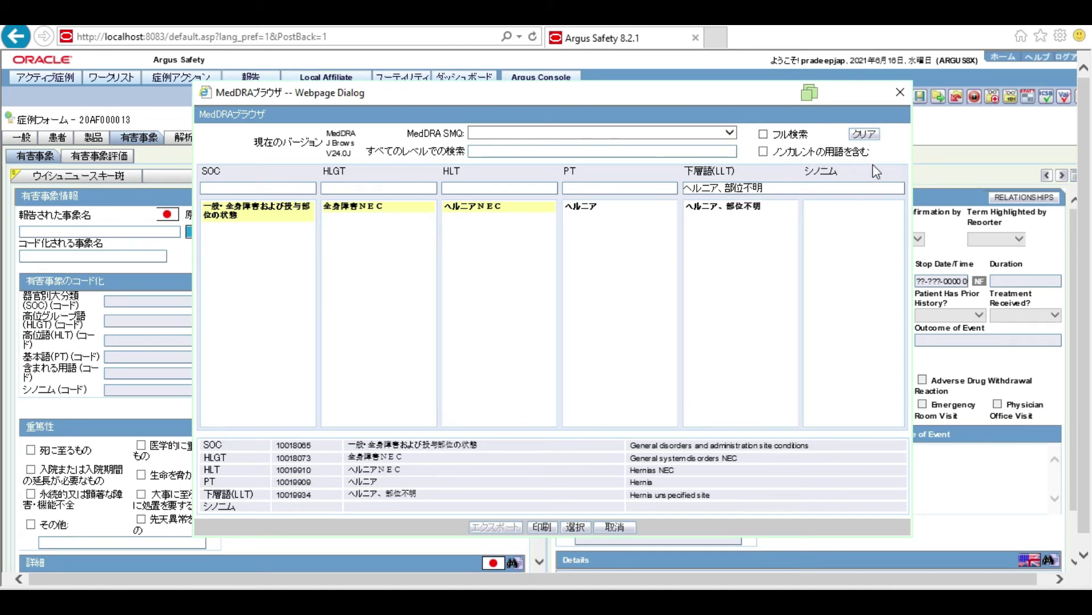
{"action": "left_click", "coordinate": [764, 152]}
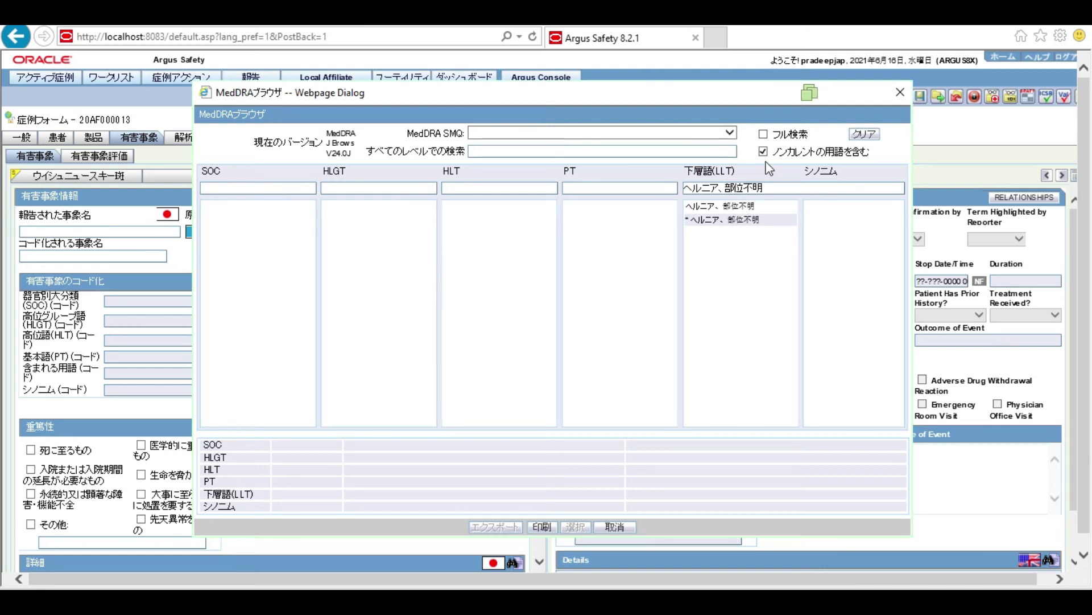
{"action": "left_click", "coordinate": [719, 206]}
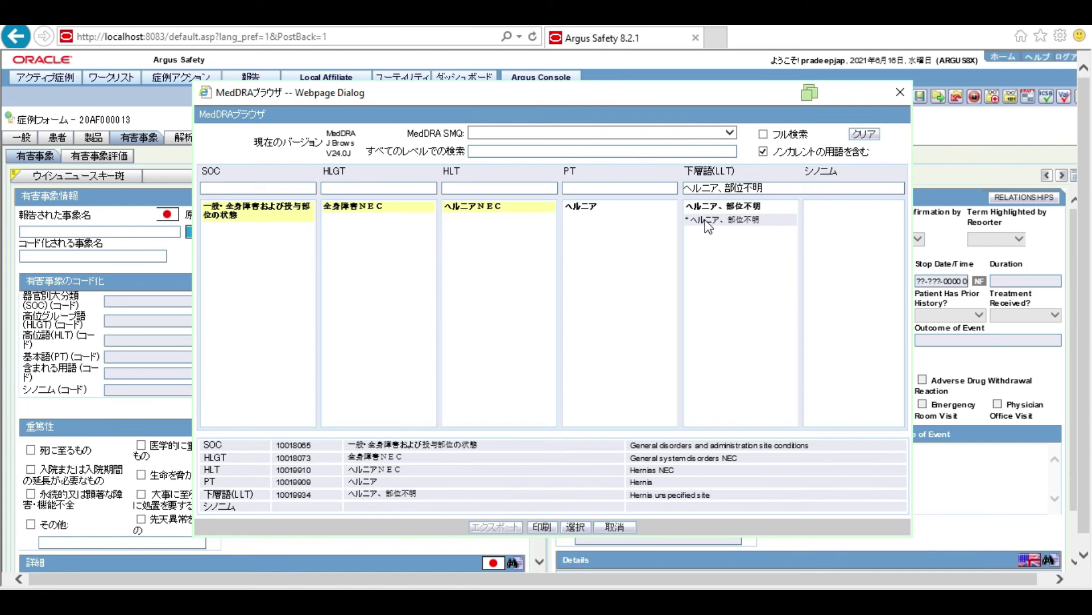
{"action": "left_click", "coordinate": [706, 221]}
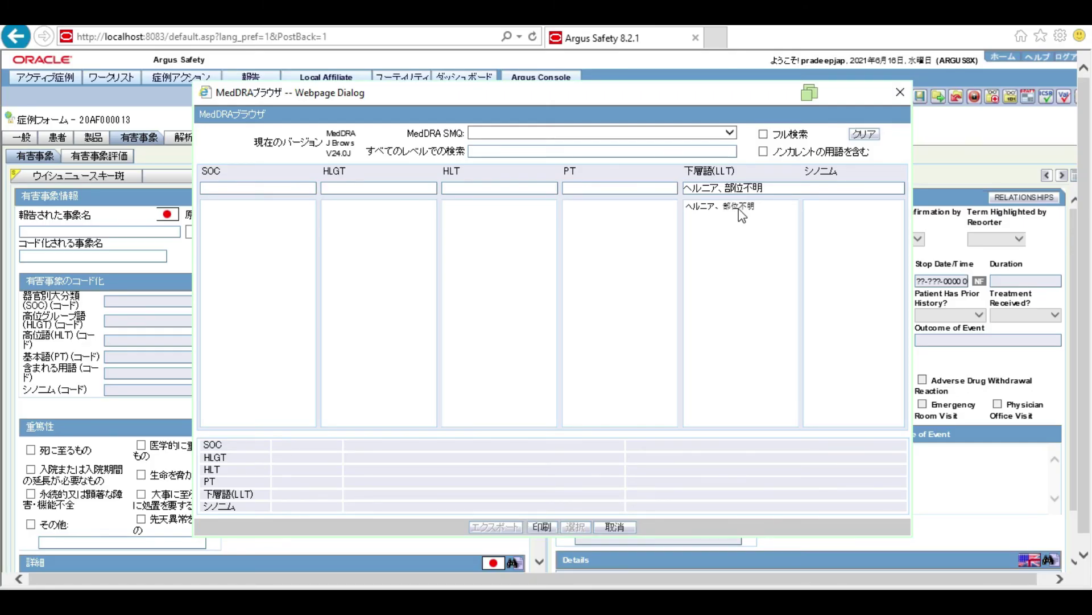
Code the fourth event in Japanese with the current LLT ヘルニア、部位不明 (10019934) from the MedDRA browser
{"action": "left_click", "coordinate": [739, 207]}
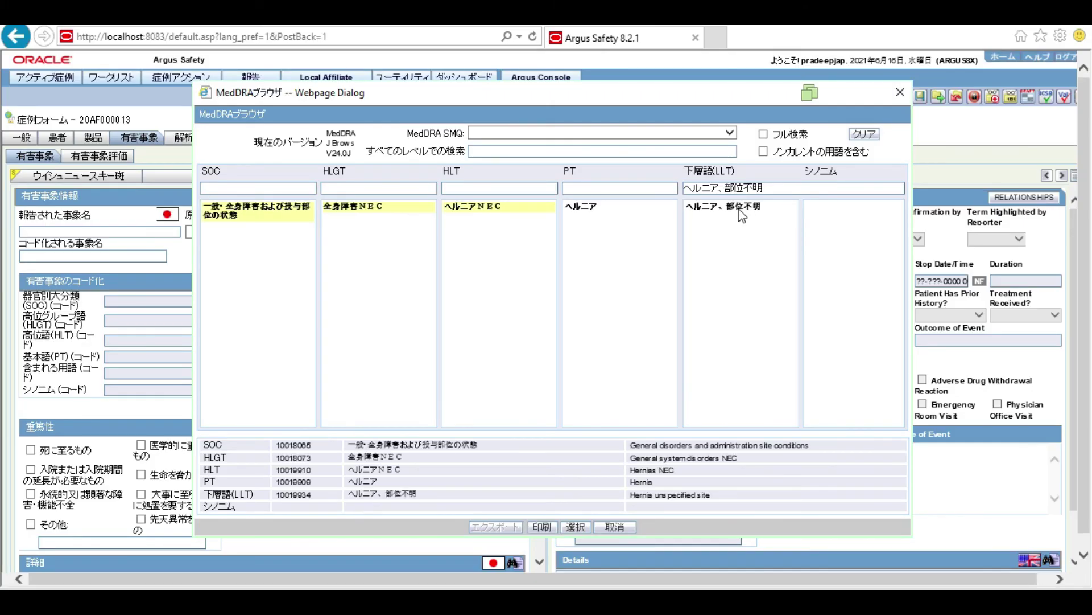
{"action": "left_click", "coordinate": [575, 527]}
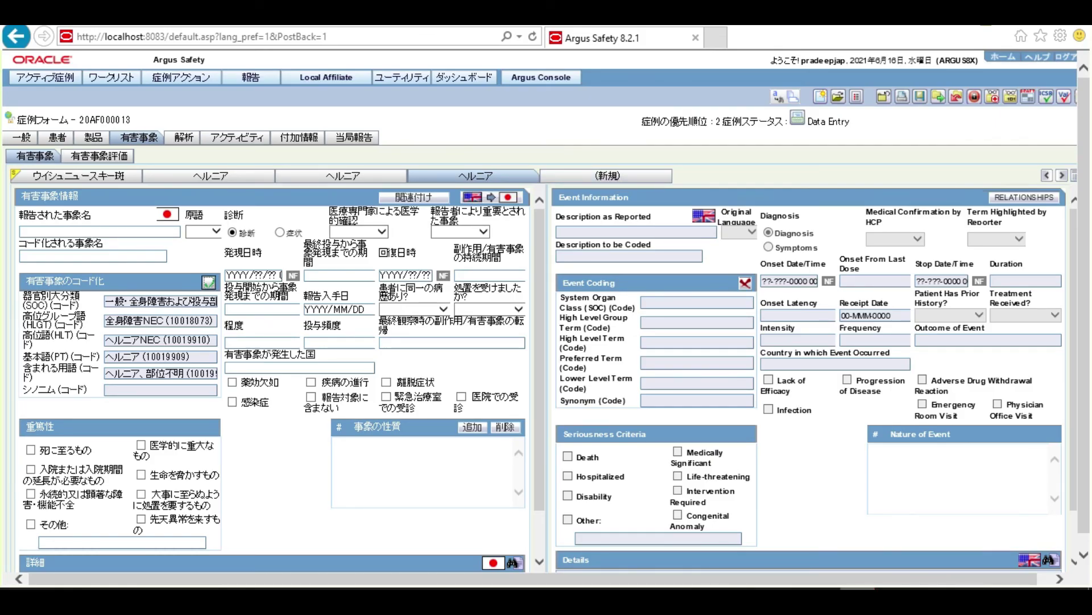
Add a fifth event, search the LLT ヘルニア、部位不明 with non-current terms included, and code it with the non-current term (10019926)
{"action": "left_click", "coordinate": [620, 180]}
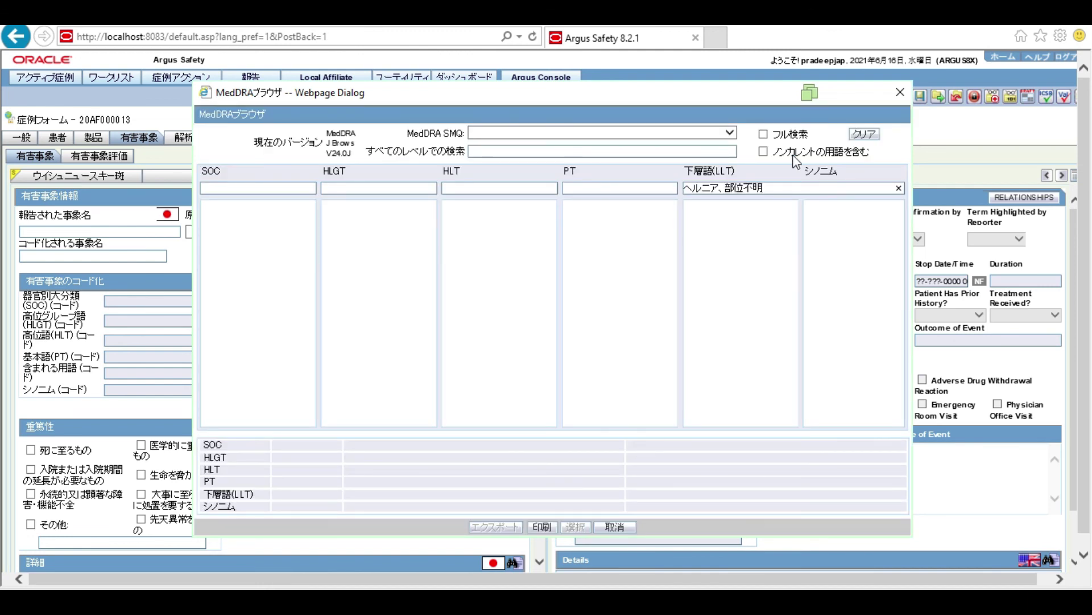
{"action": "left_click", "coordinate": [764, 152]}
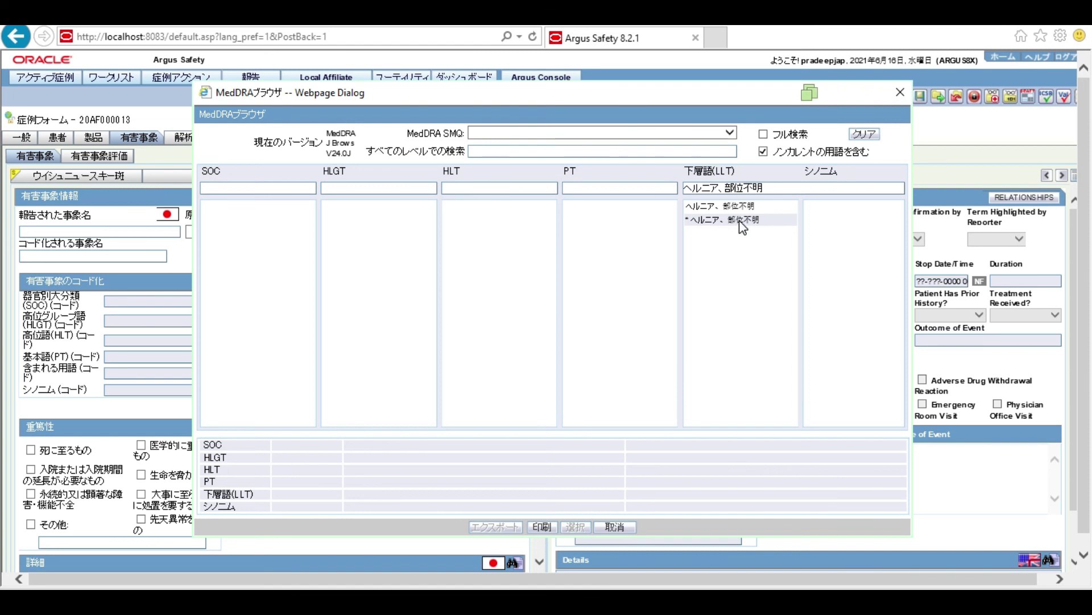
{"action": "left_click", "coordinate": [742, 226]}
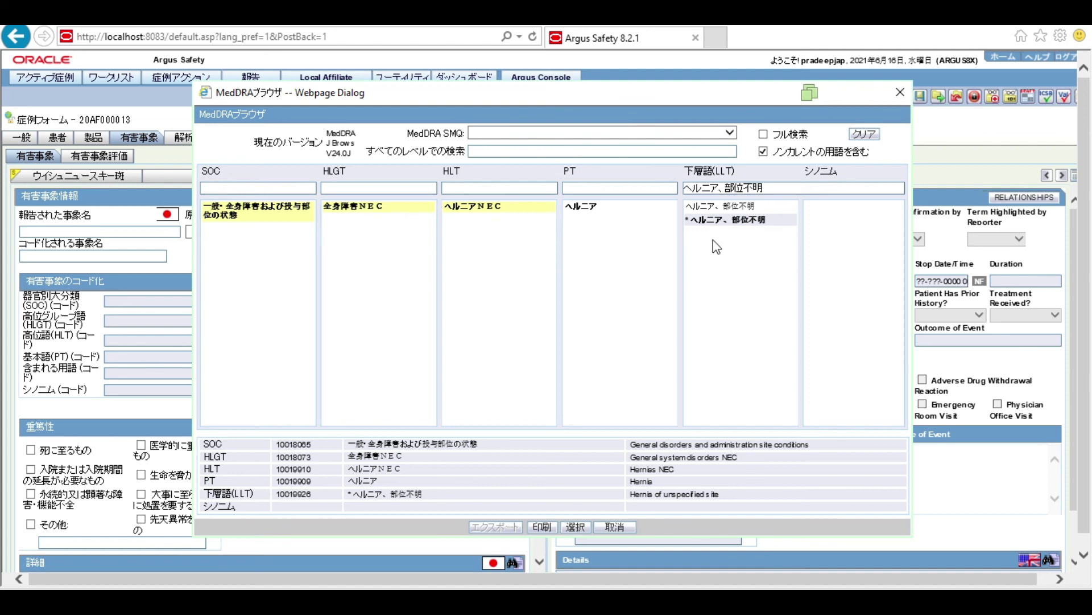
{"action": "left_click", "coordinate": [580, 528]}
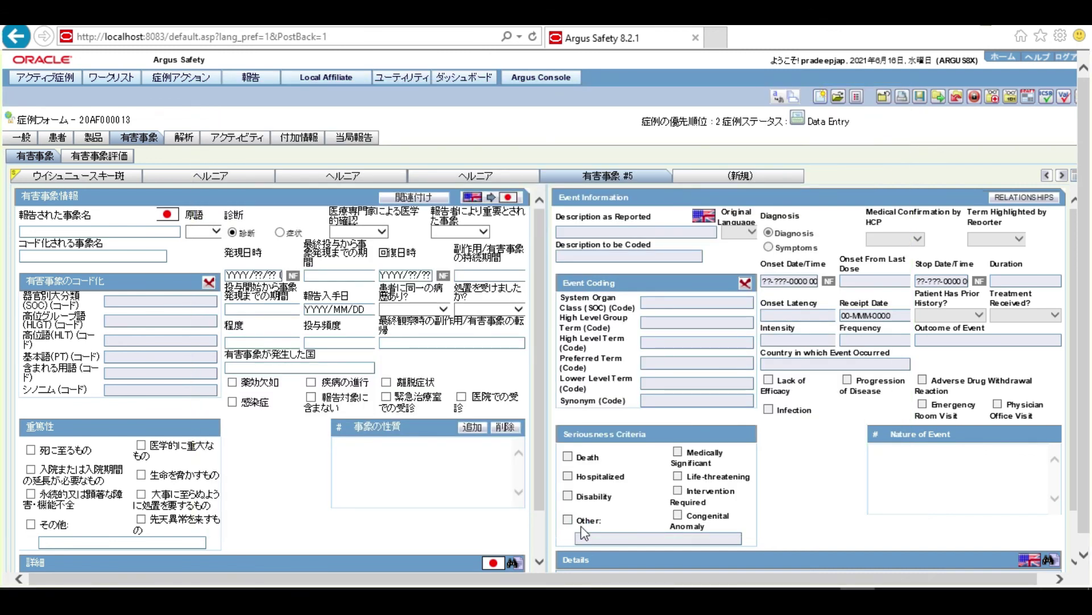
Save the case and check the fifth event's Lower Level Term code in the English event coding
{"action": "left_click", "coordinate": [922, 96]}
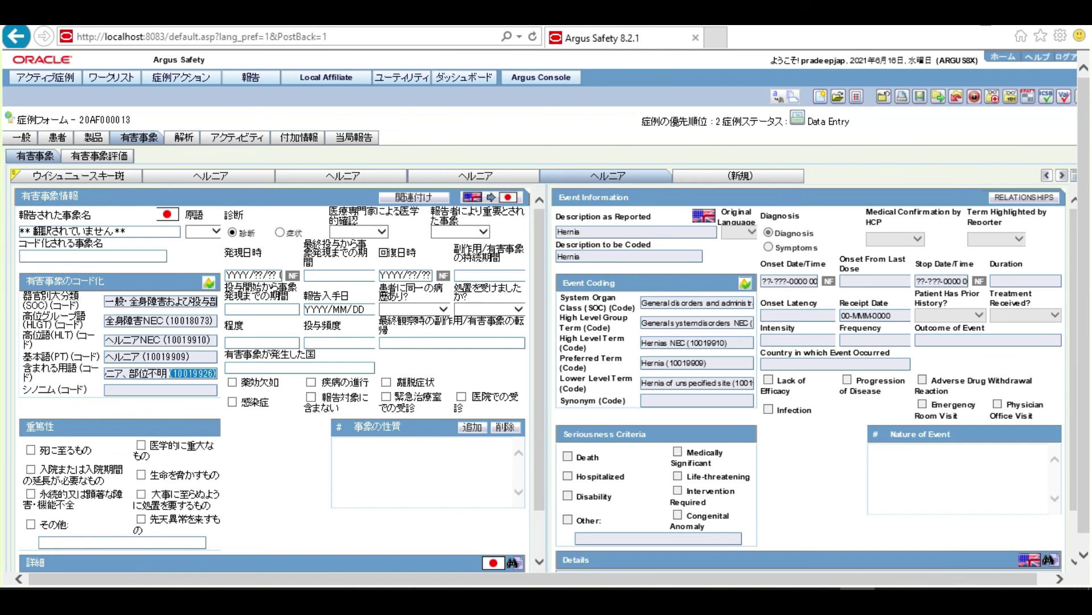
{"action": "left_click_drag", "start_coordinate": [737, 383], "coordinate": [817, 397]}
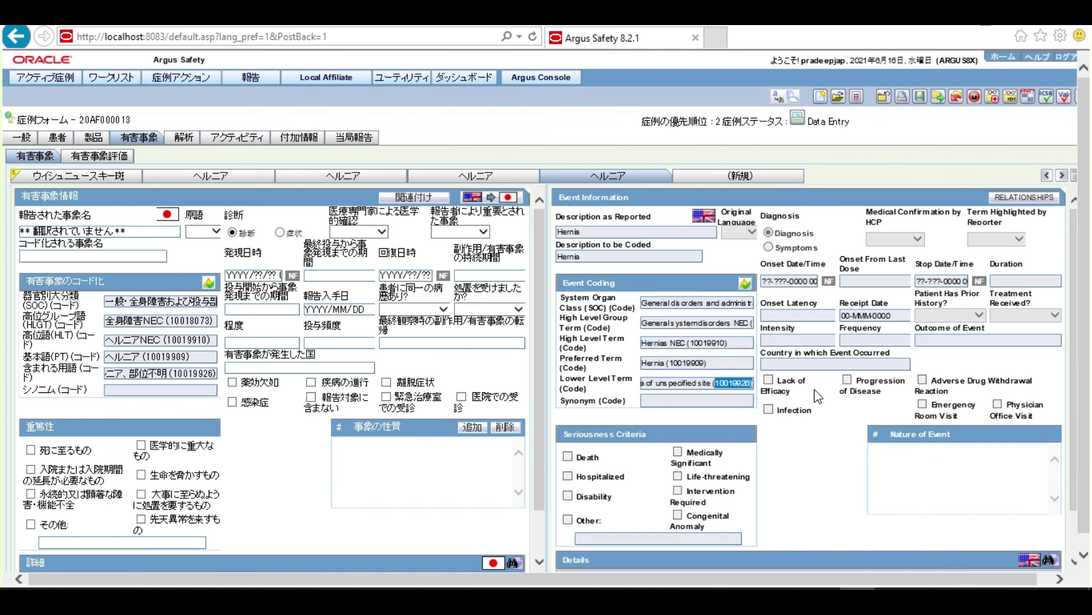
{"action": "left_click", "coordinate": [698, 401]}
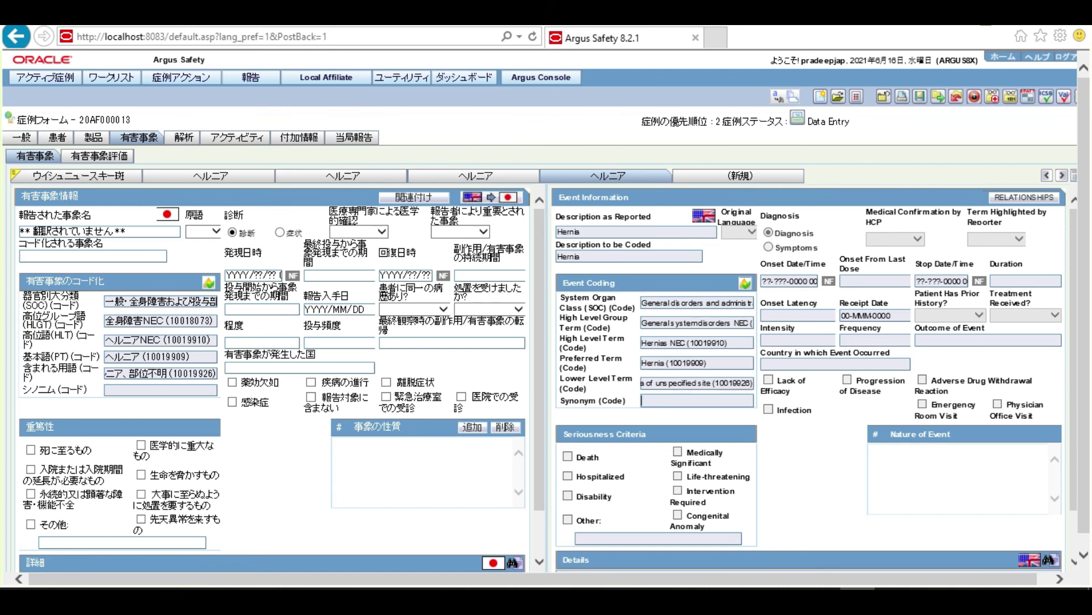